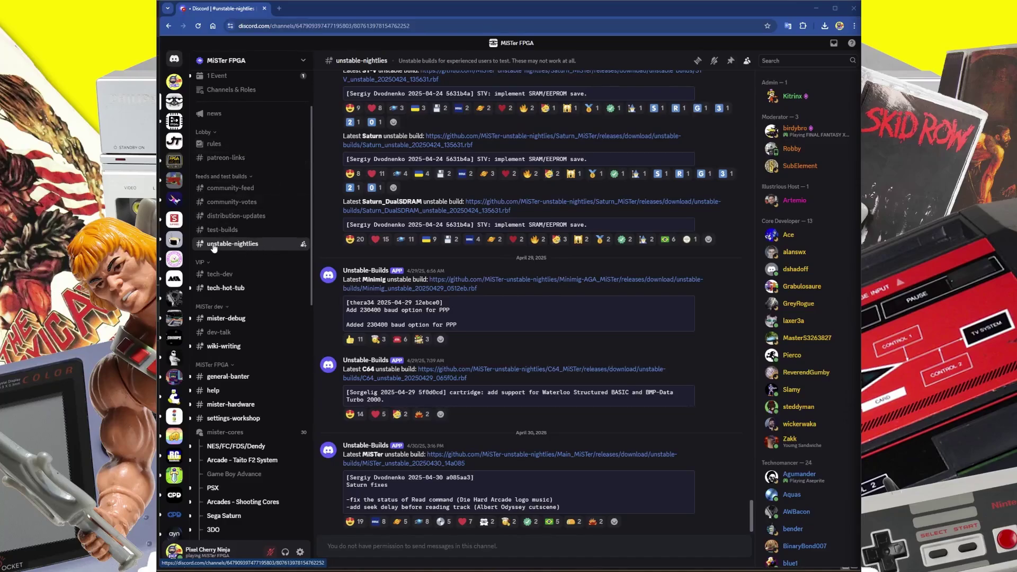
Step: Download the April 30, 2025 MiSTer unstable build, MiSTer_unstable_20250430_14a085, from the unstable-nightlies channel and minimize the browser
{"action": "scroll", "coordinate": [270, 210], "scroll_direction": "up", "scroll_amount": 3}
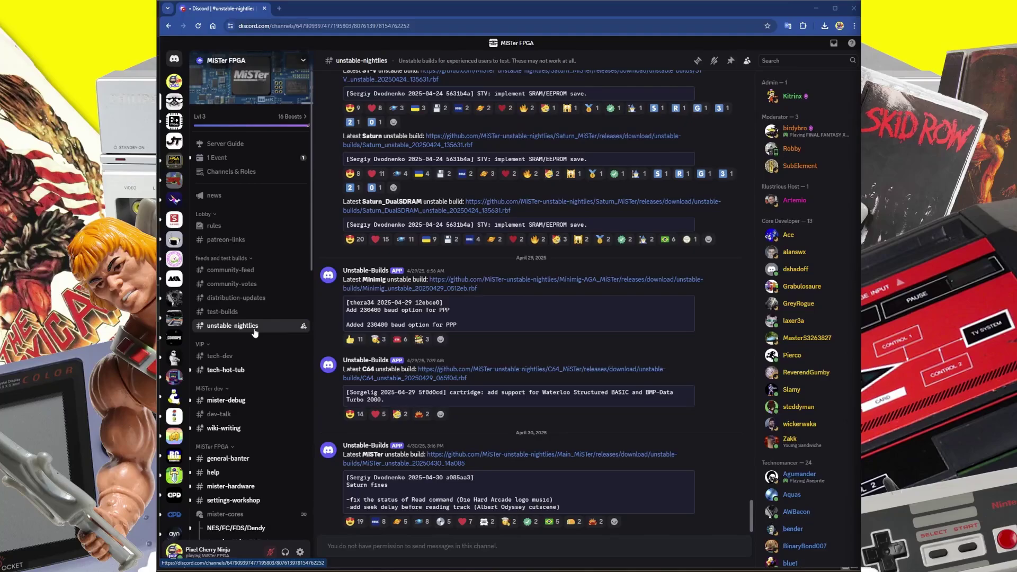
{"action": "scroll", "coordinate": [255, 332], "scroll_direction": "down", "scroll_amount": 3}
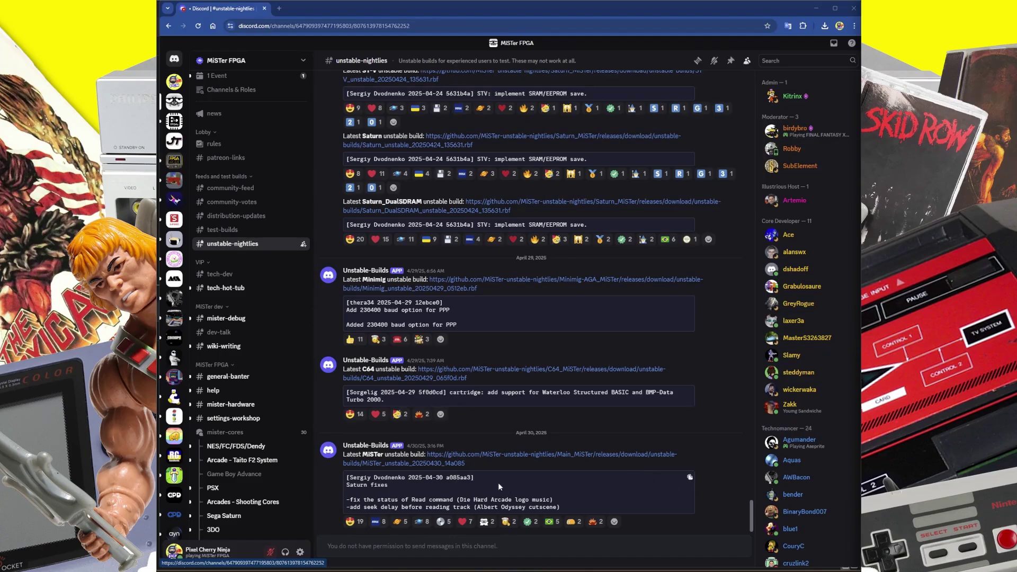
{"action": "scroll", "coordinate": [489, 477], "scroll_direction": "up", "scroll_amount": 3}
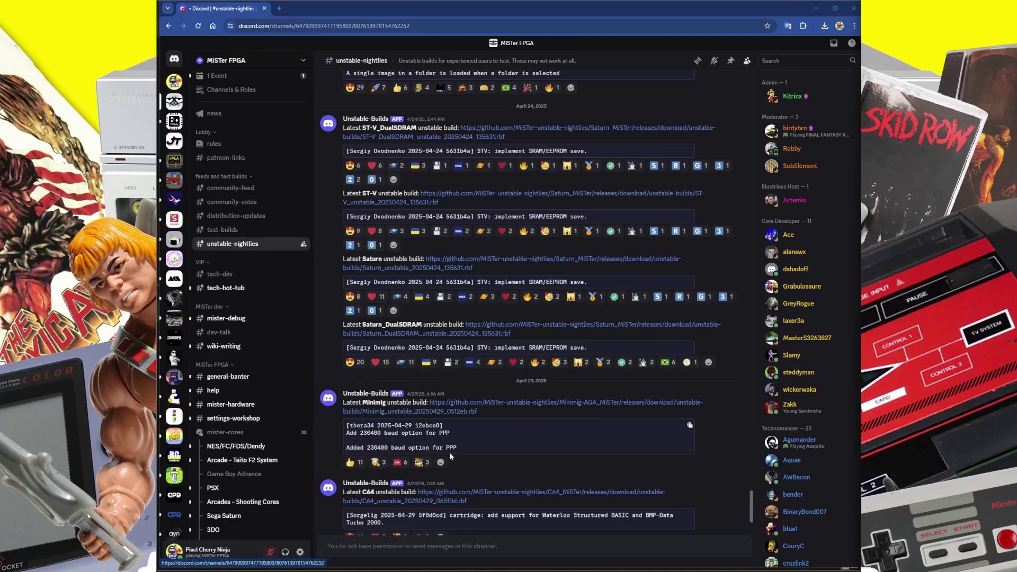
{"action": "scroll", "coordinate": [449, 453], "scroll_direction": "up", "scroll_amount": 3}
{"action": "scroll", "coordinate": [449, 415], "scroll_direction": "up", "scroll_amount": 5}
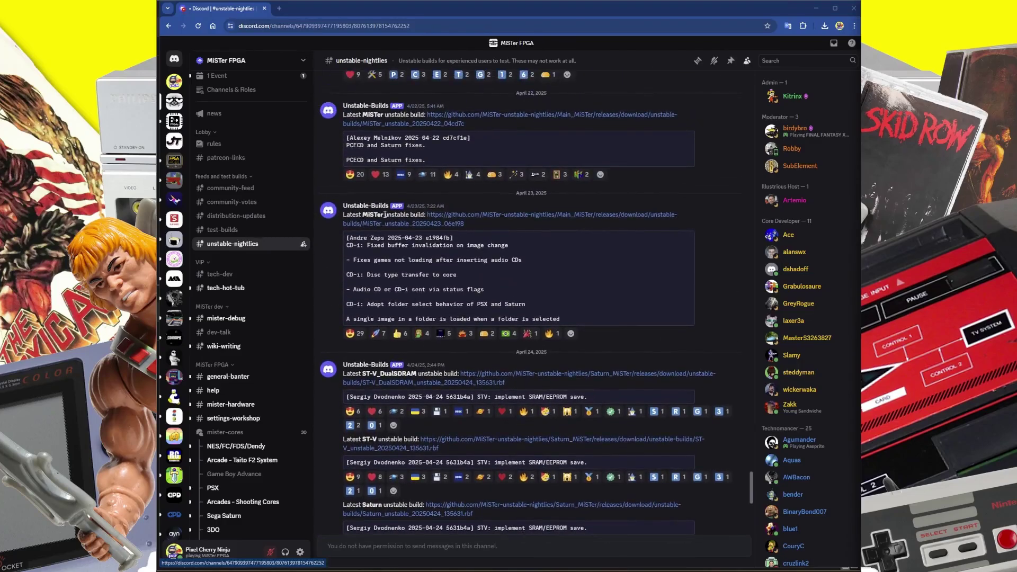
{"action": "scroll", "coordinate": [532, 261], "scroll_direction": "down", "scroll_amount": 9}
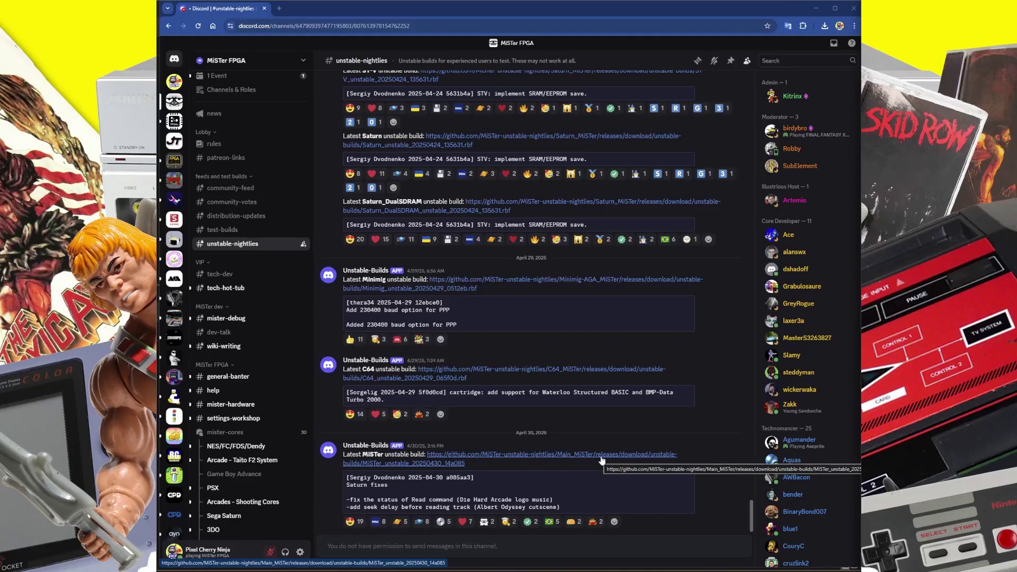
{"action": "left_click", "coordinate": [501, 458]}
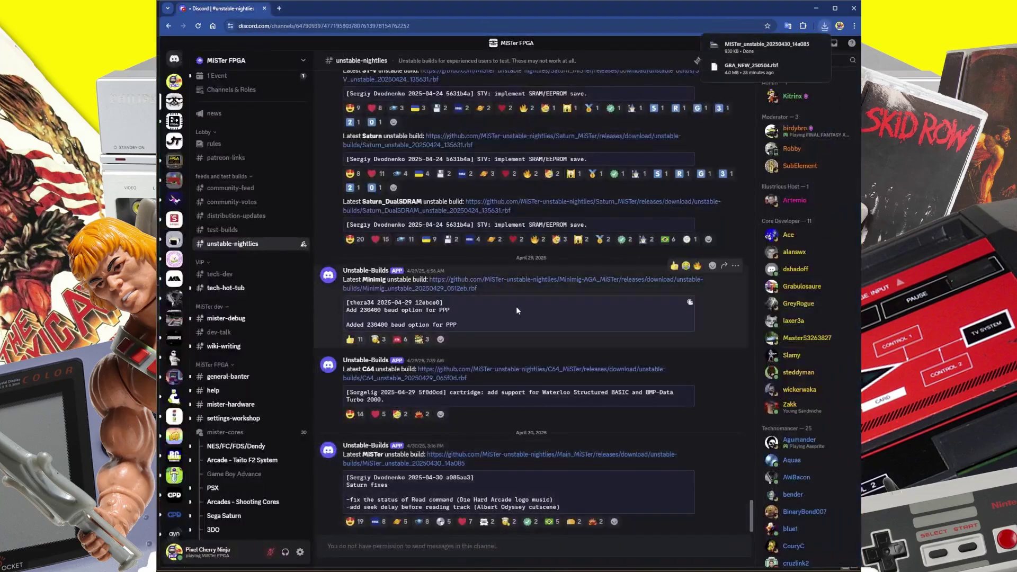
{"action": "left_click", "coordinate": [818, 9]}
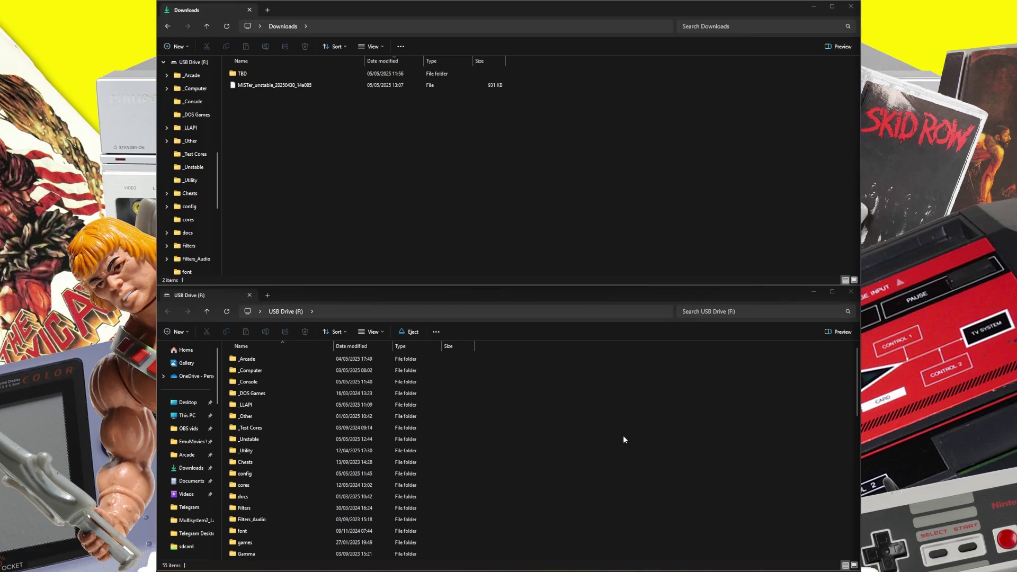
Step: Rename the existing MiSTer file in the root of USB Drive (F:) as MiSTerOLD
{"action": "scroll", "coordinate": [623, 439], "scroll_direction": "down", "scroll_amount": 8}
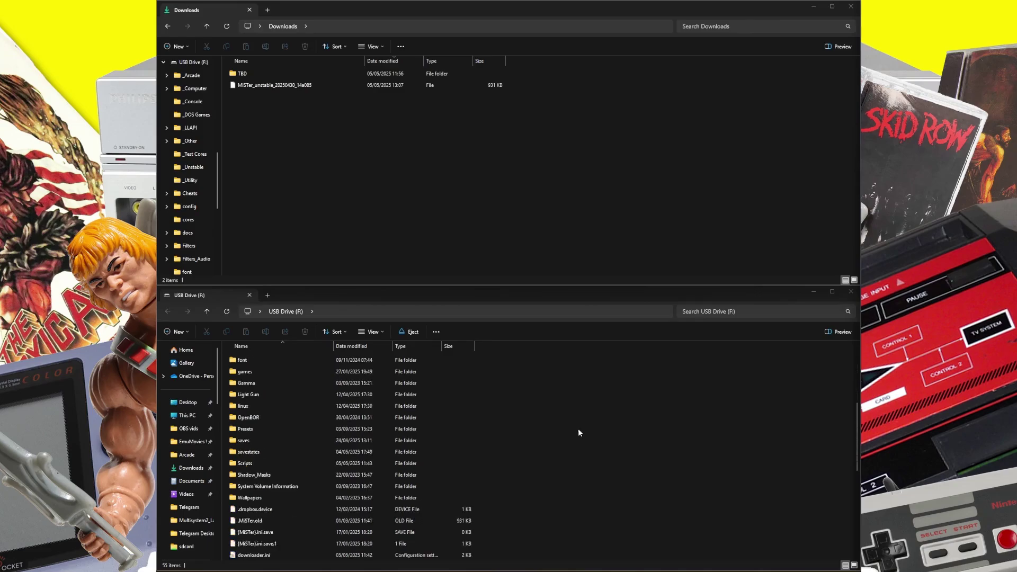
{"action": "scroll", "coordinate": [537, 420], "scroll_direction": "down", "scroll_amount": 1}
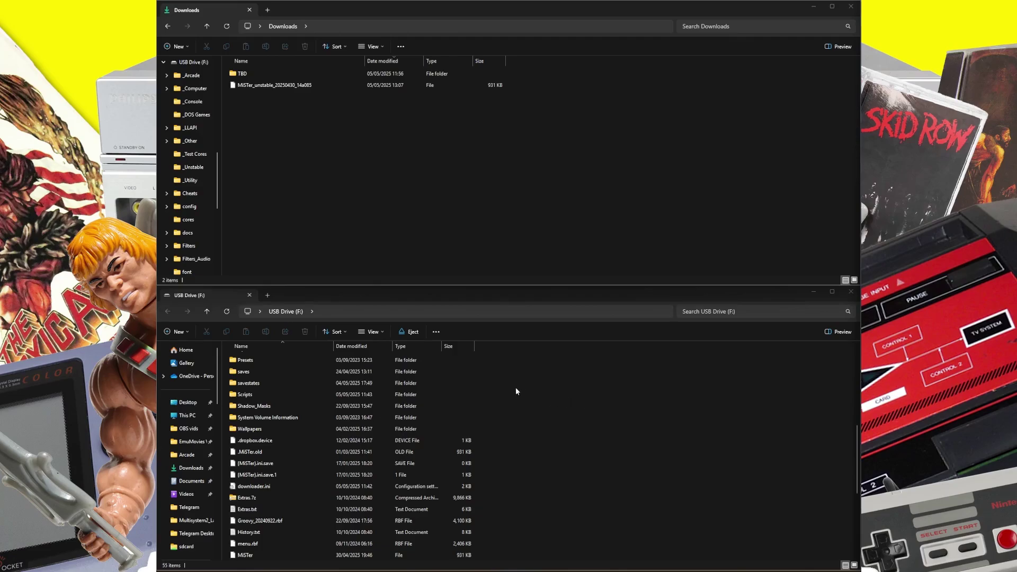
{"action": "scroll", "coordinate": [568, 386], "scroll_direction": "down", "scroll_amount": 2}
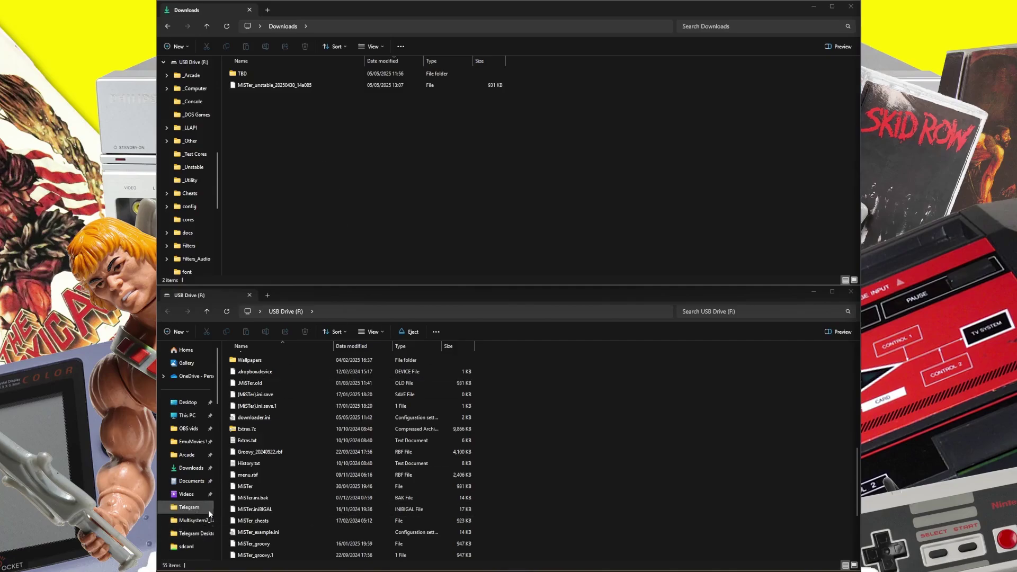
{"action": "left_click", "coordinate": [248, 491]}
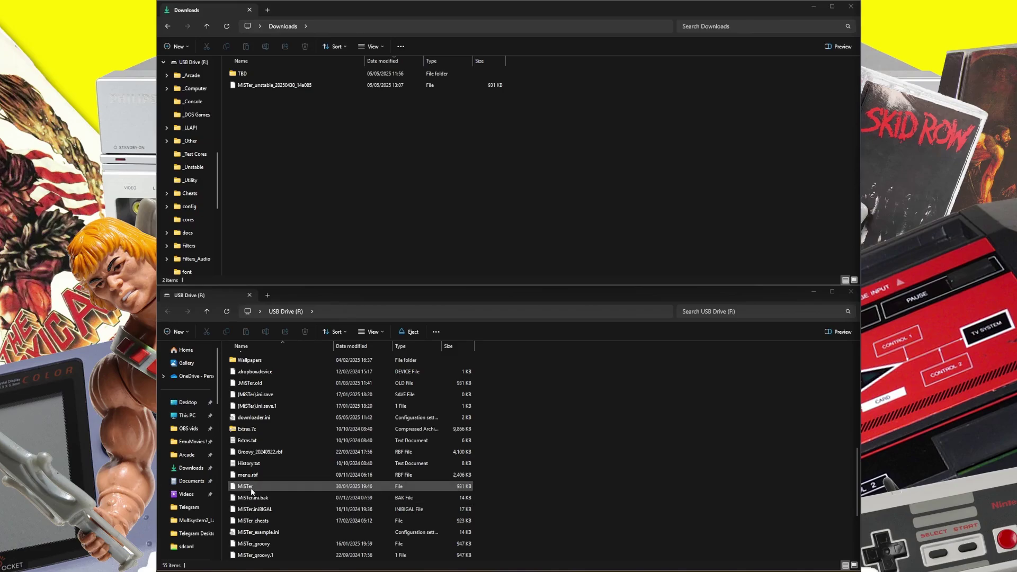
{"action": "left_click", "coordinate": [248, 491]}
{"action": "left_click", "coordinate": [248, 489]}
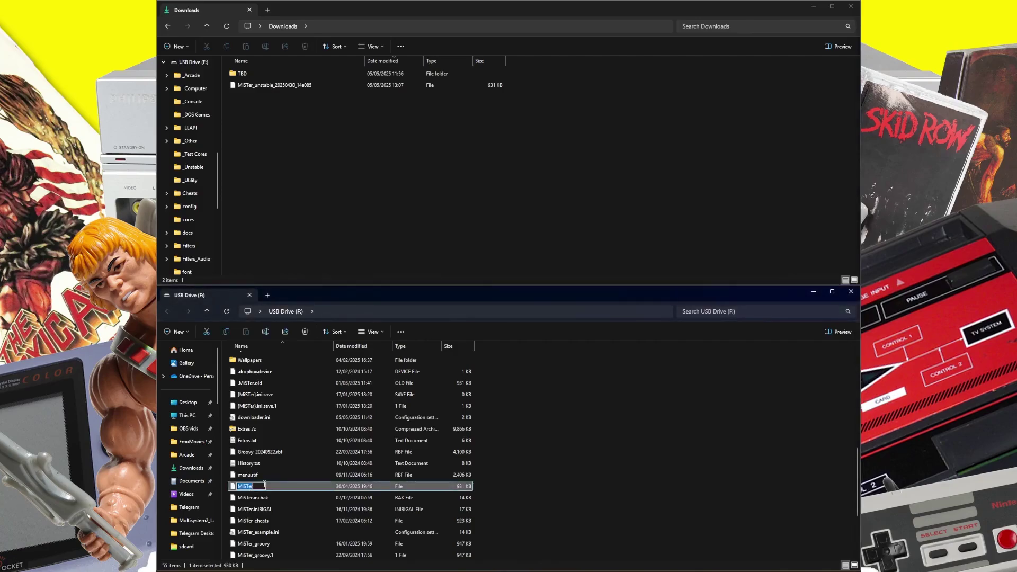
{"action": "type", "text": "OLD"}
{"action": "left_click", "coordinate": [594, 479]}
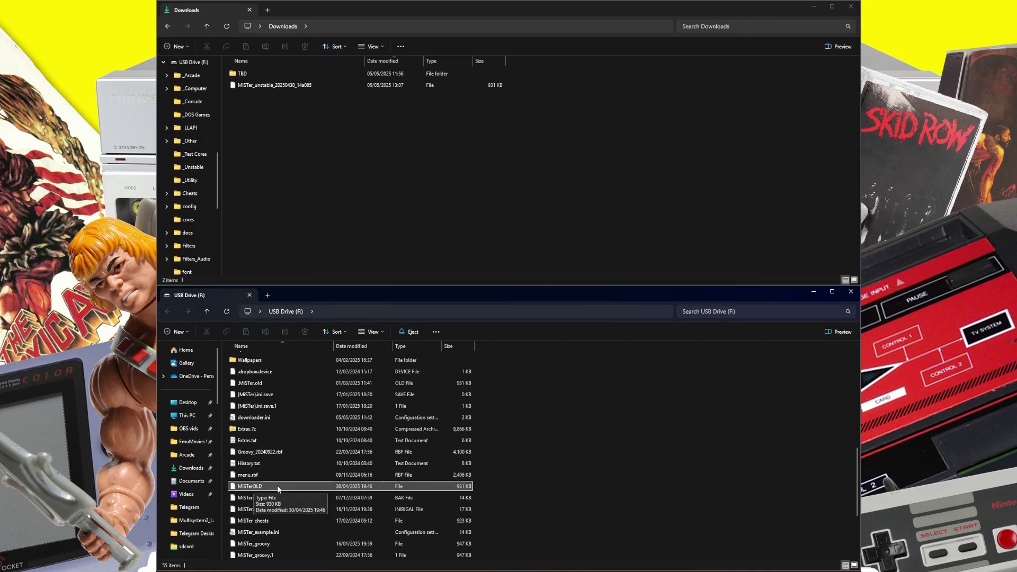
Step: Rename the downloaded MiSTer_unstable_20250430_14a085 file in Downloads as MiSTer
{"action": "left_click", "coordinate": [266, 86]}
{"action": "left_click", "coordinate": [268, 85]}
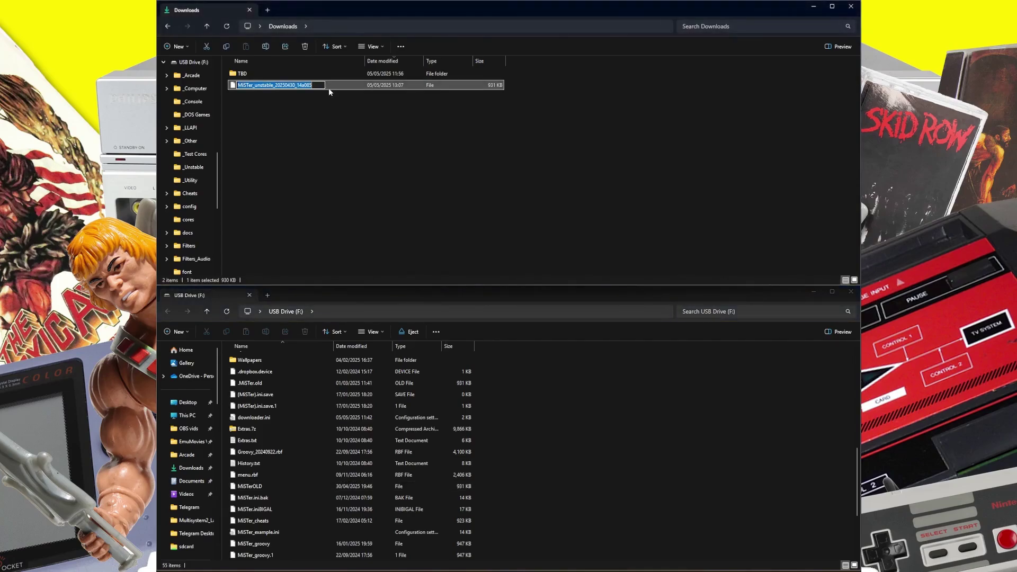
{"action": "key", "text": "End"}
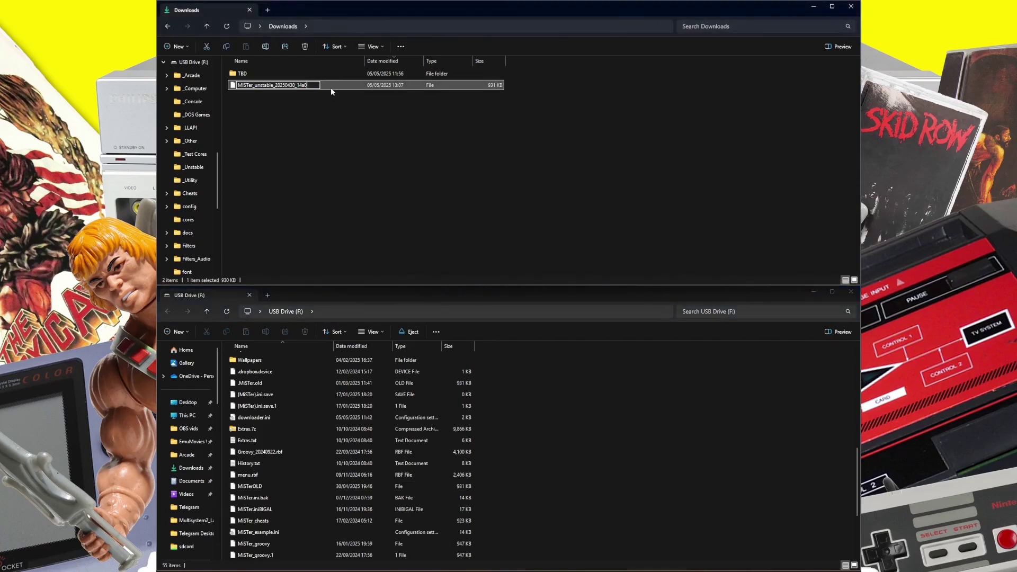
{"action": "key", "text": "BackSpace"}
{"action": "key", "text": "BackSpace"}
{"action": "key", "text": "BackSpace"}
{"action": "key", "text": "BackSpace"}
{"action": "key", "text": "BackSpace"}
{"action": "key", "text": "BackSpace"}
{"action": "key", "text": "BackSpace"}
{"action": "key", "text": "BackSpace"}
{"action": "key", "text": "BackSpace"}
{"action": "key", "text": "BackSpace"}
{"action": "key", "text": "BackSpace"}
{"action": "key", "text": "BackSpace"}
{"action": "key", "text": "BackSpace"}
{"action": "key", "text": "BackSpace"}
{"action": "key", "text": "BackSpace"}
{"action": "key", "text": "BackSpace"}
{"action": "key", "text": "BackSpace"}
{"action": "key", "text": "BackSpace"}
{"action": "key", "text": "BackSpace"}
{"action": "key", "text": "BackSpace"}
{"action": "key", "text": "BackSpace"}
{"action": "key", "text": "Return"}
{"action": "left_click", "coordinate": [335, 140]}
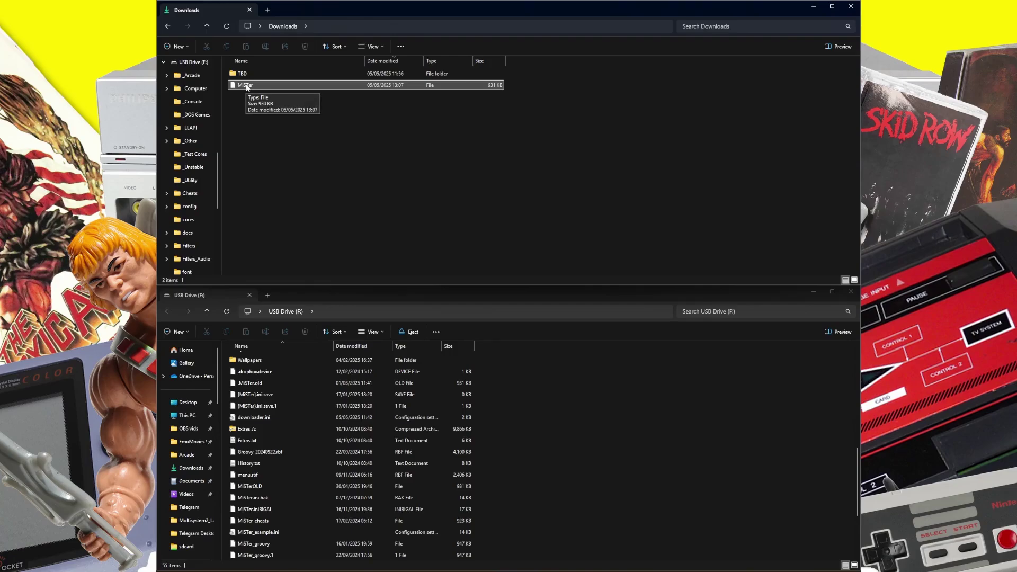
Step: Copy the renamed MiSTer file from Downloads to the root of USB Drive (F:) and refresh the file list
{"action": "left_click_drag", "start_coordinate": [246, 87], "coordinate": [554, 503]}
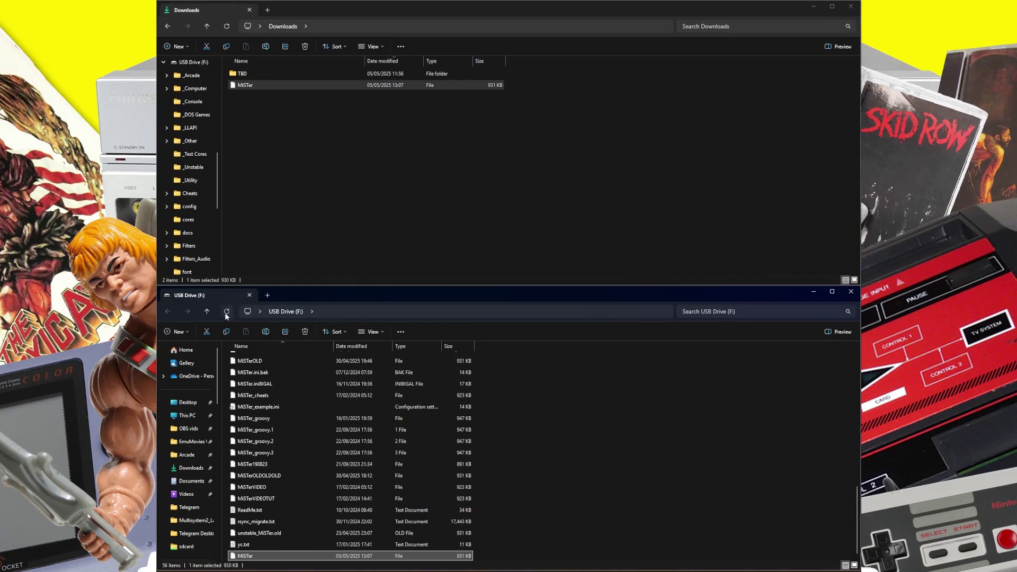
{"action": "scroll", "coordinate": [626, 450], "scroll_direction": "down", "scroll_amount": 1}
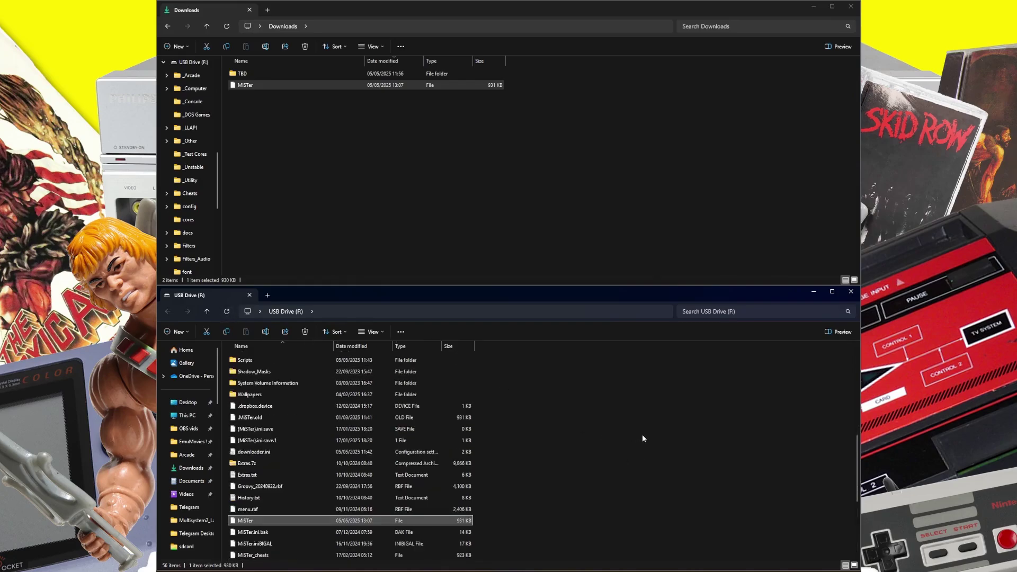